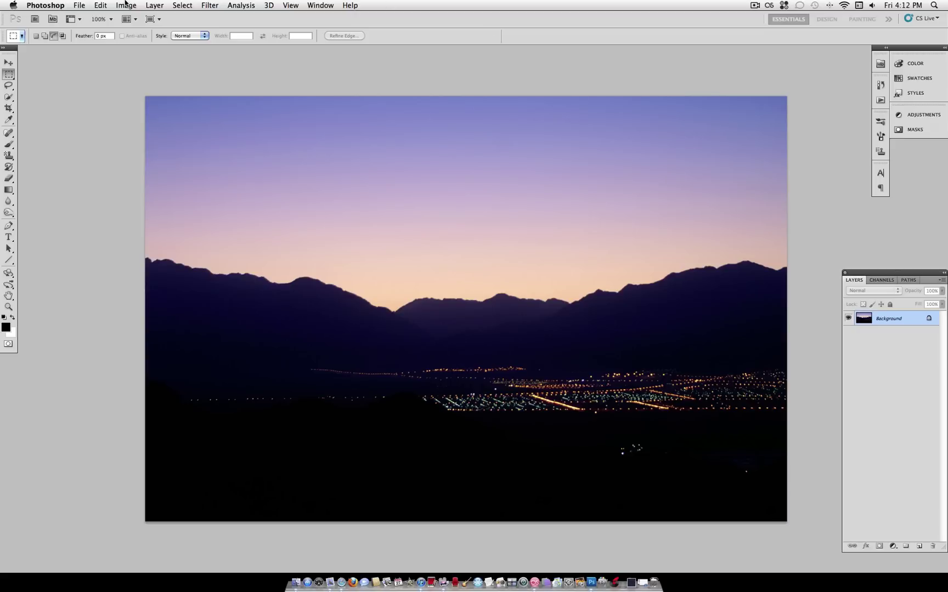
# Step: Rotate the mountain photo 90° clockwise using Image Rotation, making the canvas portrait
pyautogui.click(126, 5)
pyautogui.moveTo(158, 112)
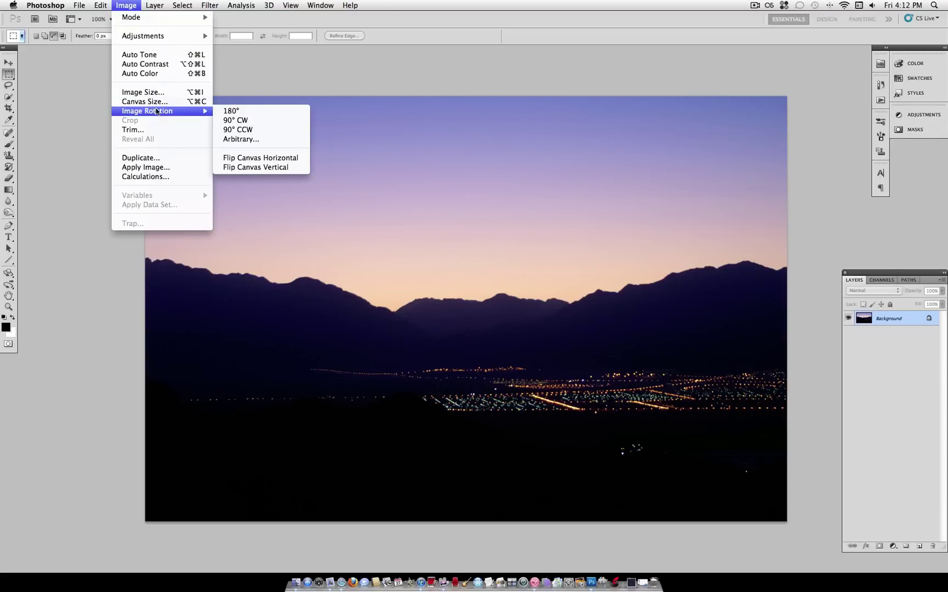
pyautogui.click(238, 122)
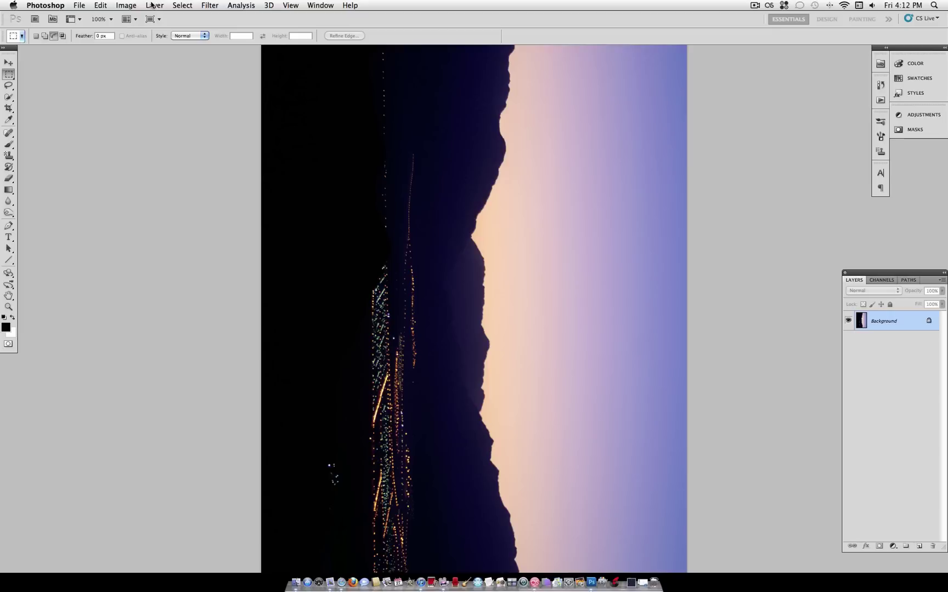
# Step: Apply a black-to-white Gradient Map with the black stop at 7% and white stop at 91%
pyautogui.click(115, 6)
pyautogui.moveTo(124, 38)
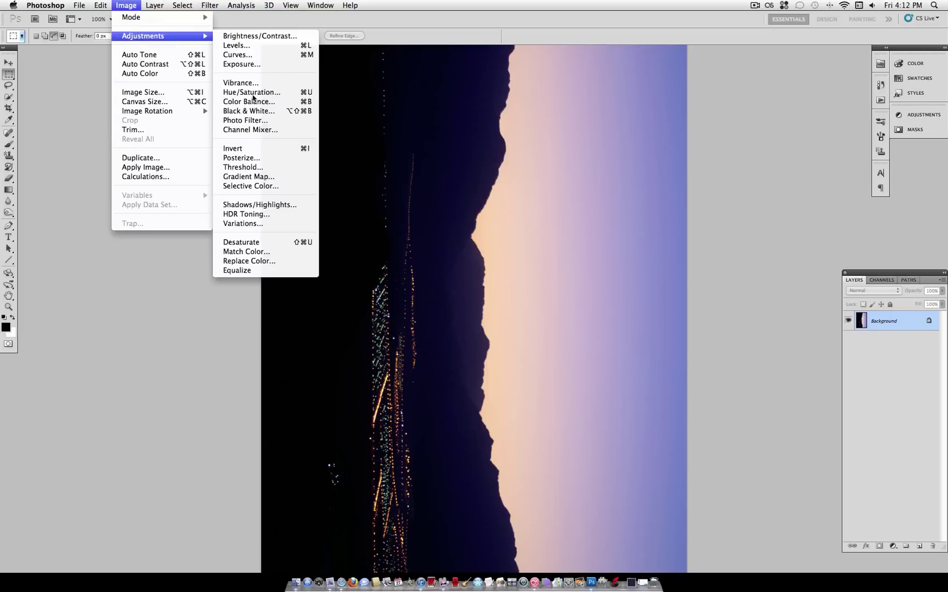
pyautogui.click(281, 177)
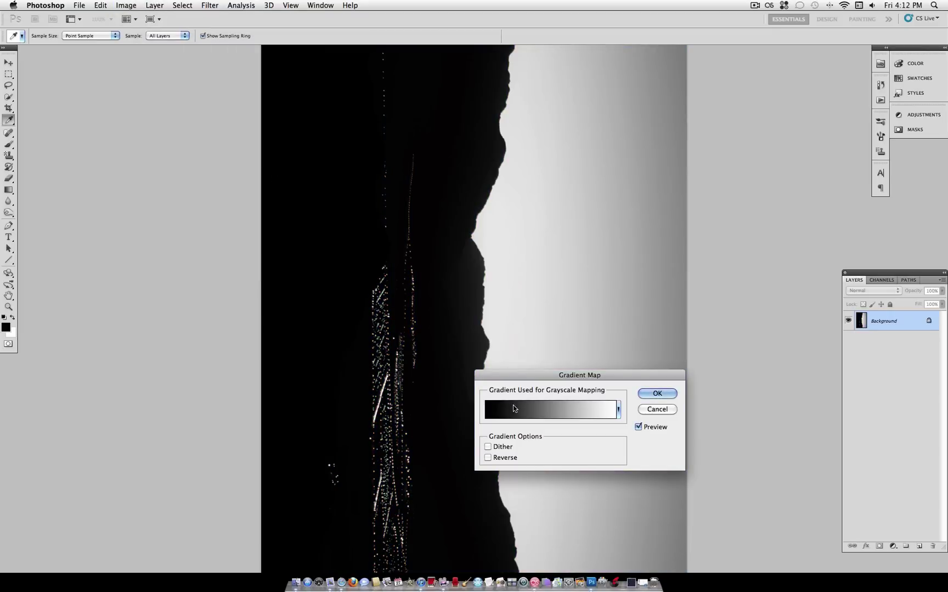
pyautogui.click(525, 409)
pyautogui.doubleClick(640, 364)
pyautogui.click(874, 215)
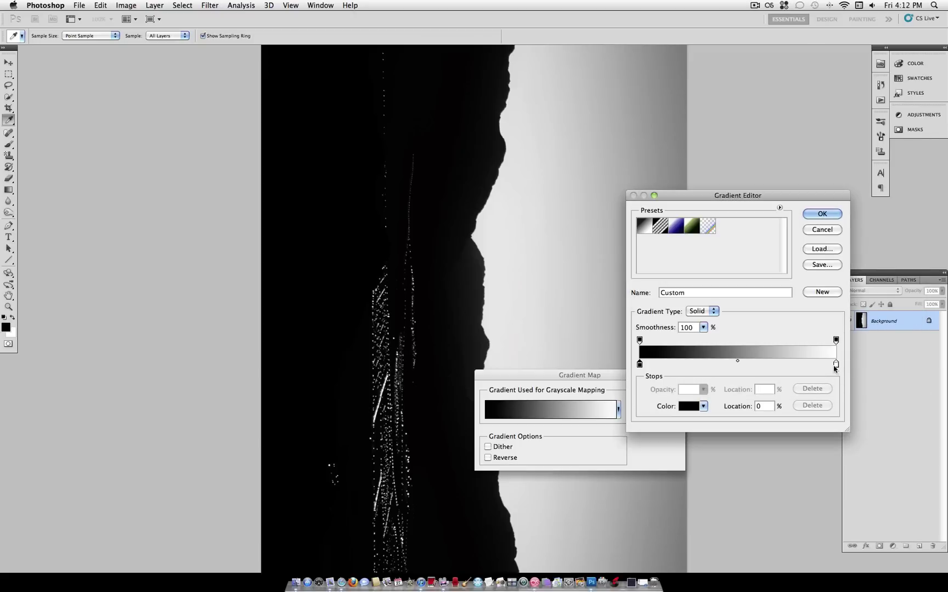
pyautogui.click(836, 364)
pyautogui.moveTo(836, 364); pyautogui.dragTo(818, 365)
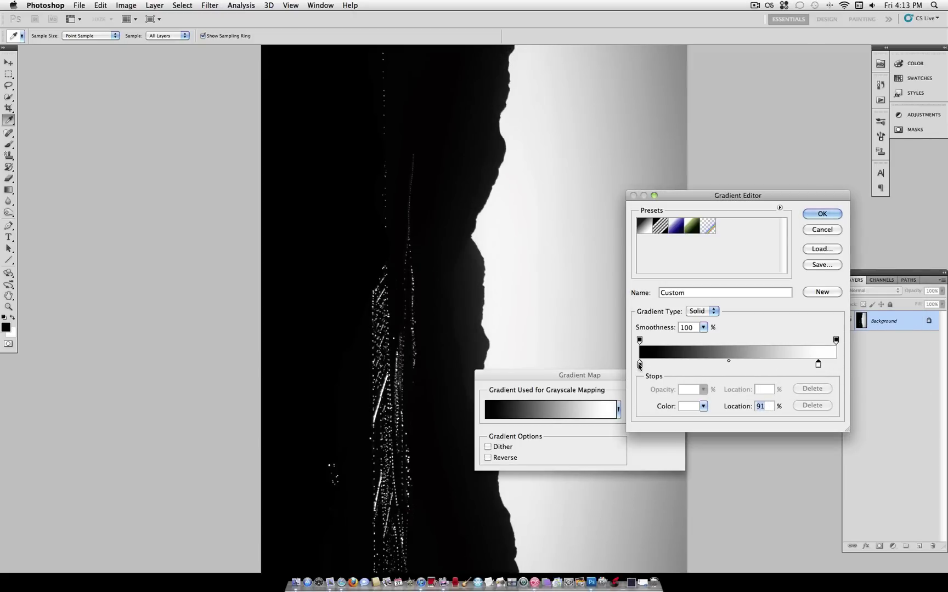
pyautogui.moveTo(640, 364); pyautogui.dragTo(653, 365)
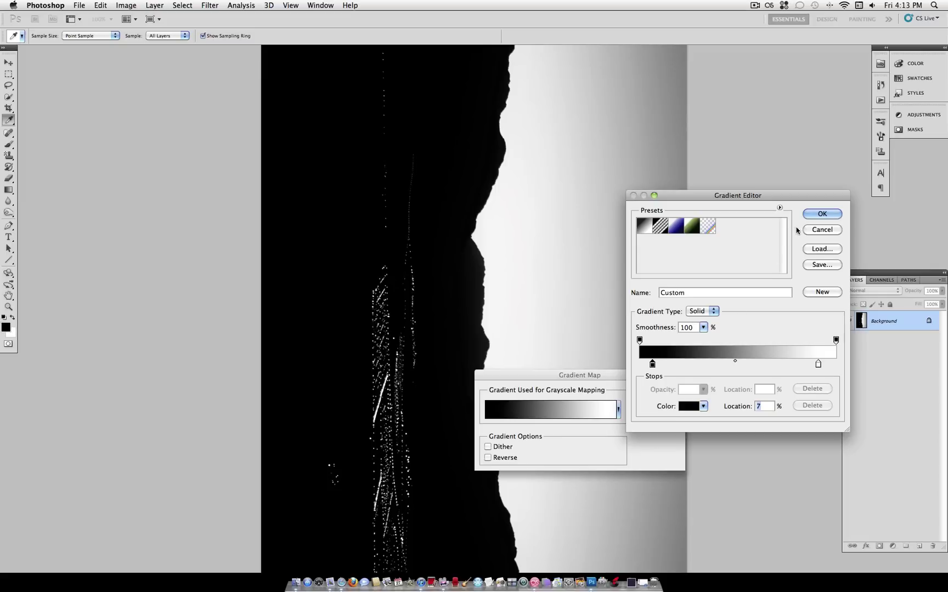
pyautogui.click(822, 214)
pyautogui.click(659, 393)
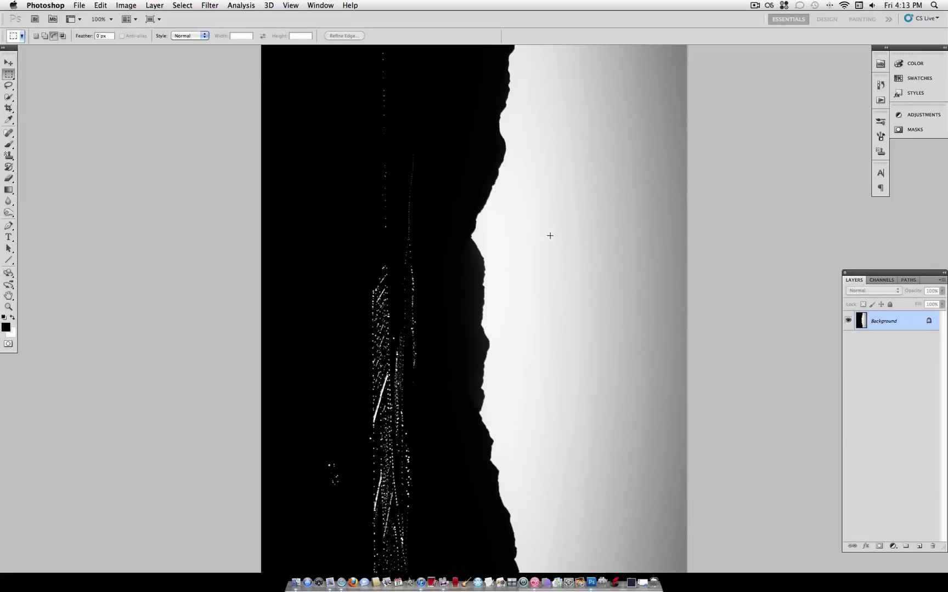
# Step: At 80% zoom, draw a 30 px black horizontal bar near the top and nudge it slightly right
pyautogui.doubleClick(98, 19)
pyautogui.write('80')
pyautogui.press('Return')
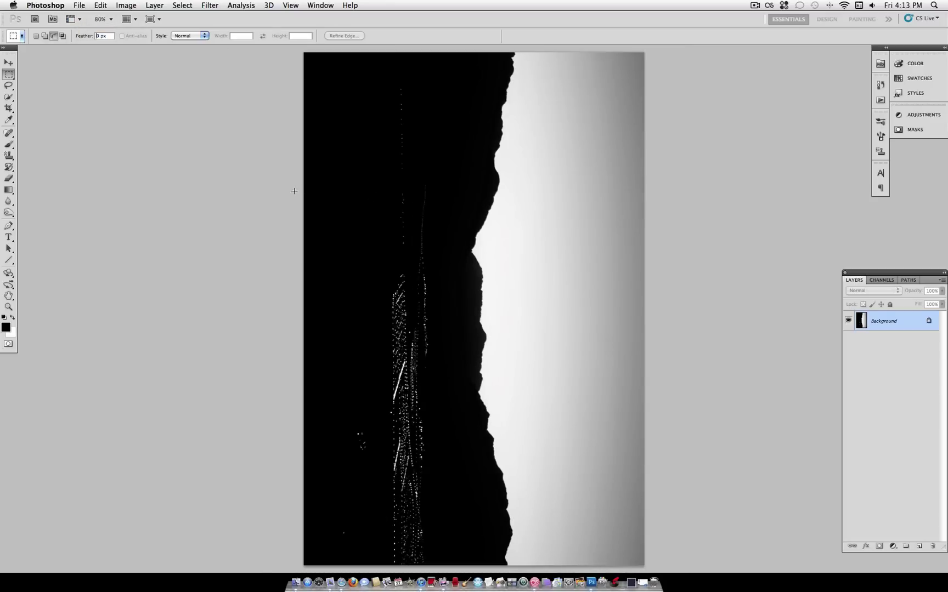
pyautogui.moveTo(9, 260); pyautogui.dragTo(44, 298)
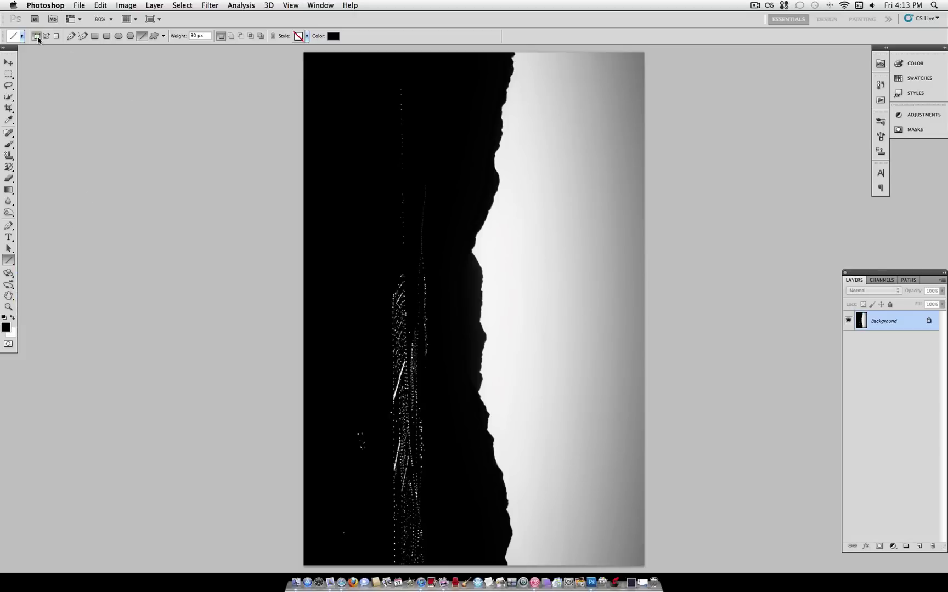
pyautogui.doubleClick(193, 36)
pyautogui.moveTo(317, 71); pyautogui.dragTo(622, 278)
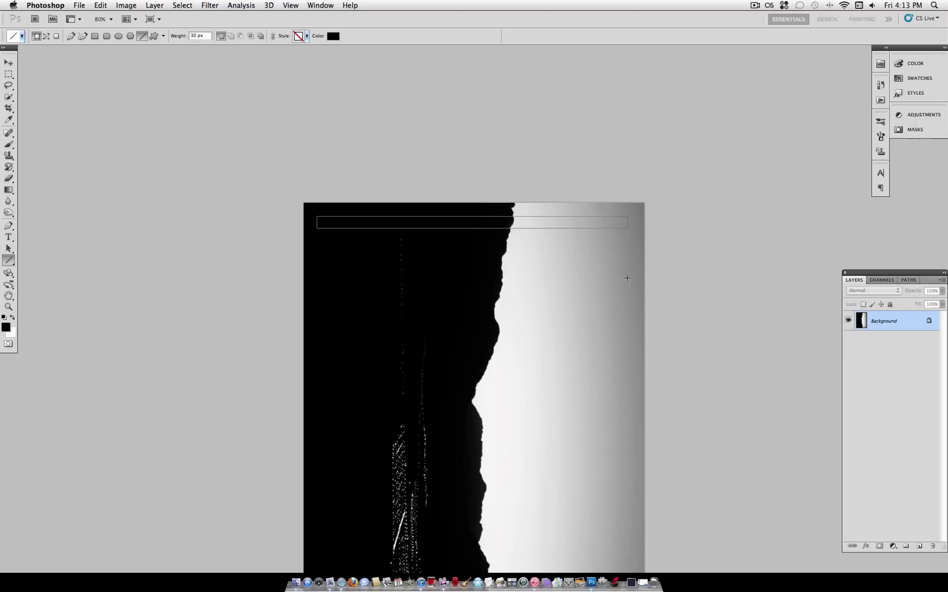
pyautogui.moveTo(627, 278); pyautogui.dragTo(627, 277)
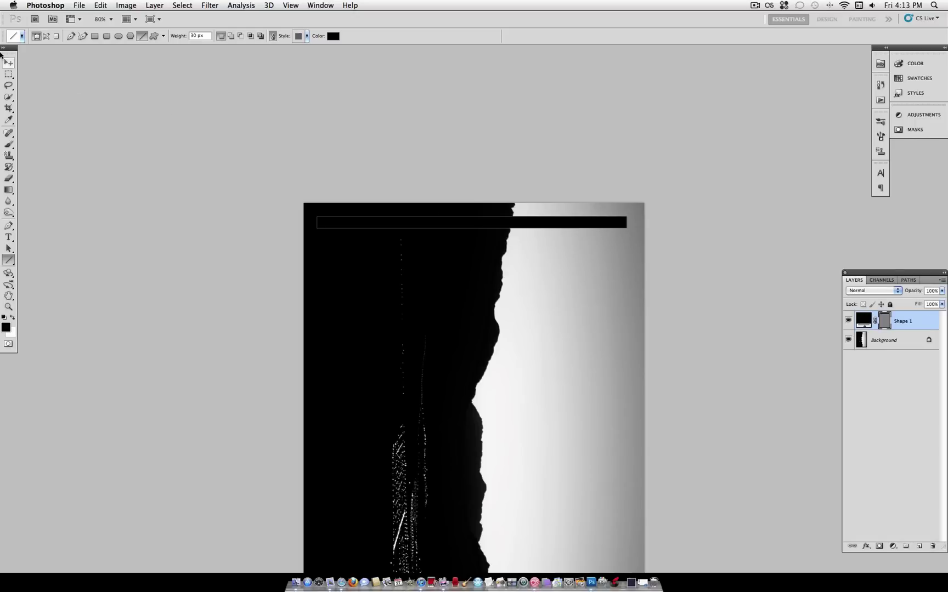
pyautogui.click(9, 62)
pyautogui.moveTo(516, 229); pyautogui.dragTo(519, 232)
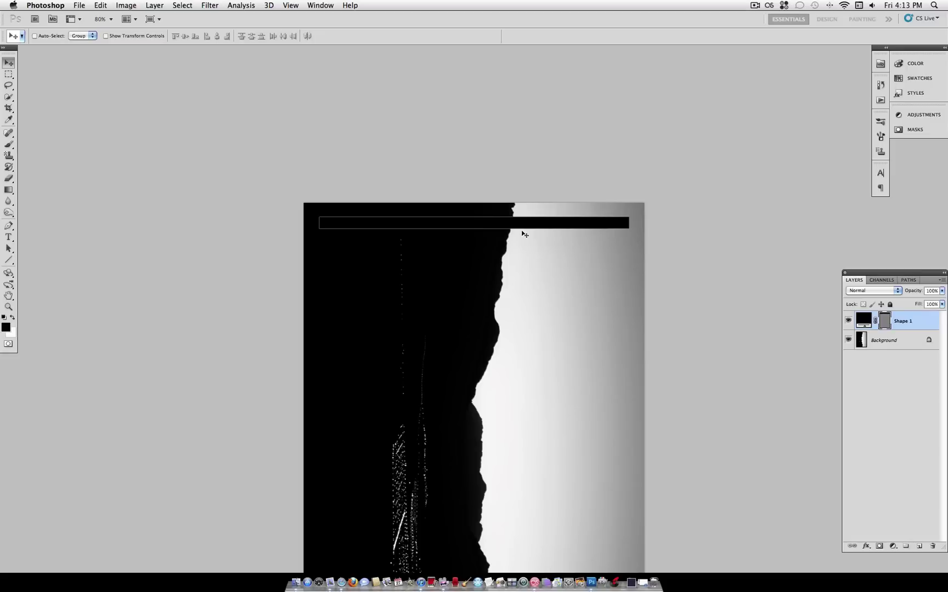
# Step: Duplicate the black bar repeatedly, shifting each copy down to form evenly spaced bars
pyautogui.keyDown('alt'); pyautogui.click(524, 235); pyautogui.keyUp('alt')
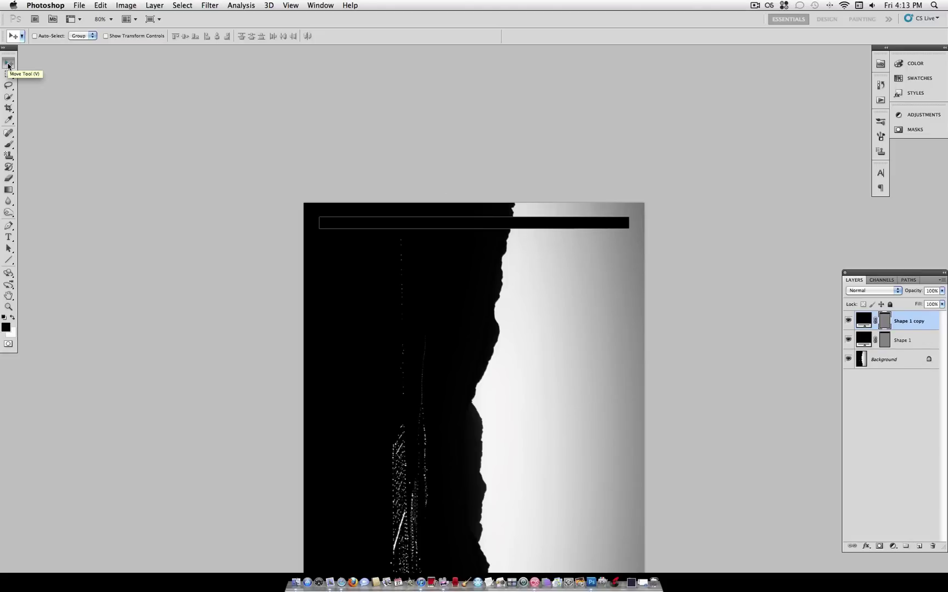
pyautogui.hotkey('shift', 'Down')
pyautogui.hotkey('shift', 'Down')
pyautogui.hotkey('shift', 'Down')
pyautogui.hotkey('shift', 'Down')
pyautogui.hotkey('shift', 'Down')
pyautogui.hotkey('shift', 'Down')
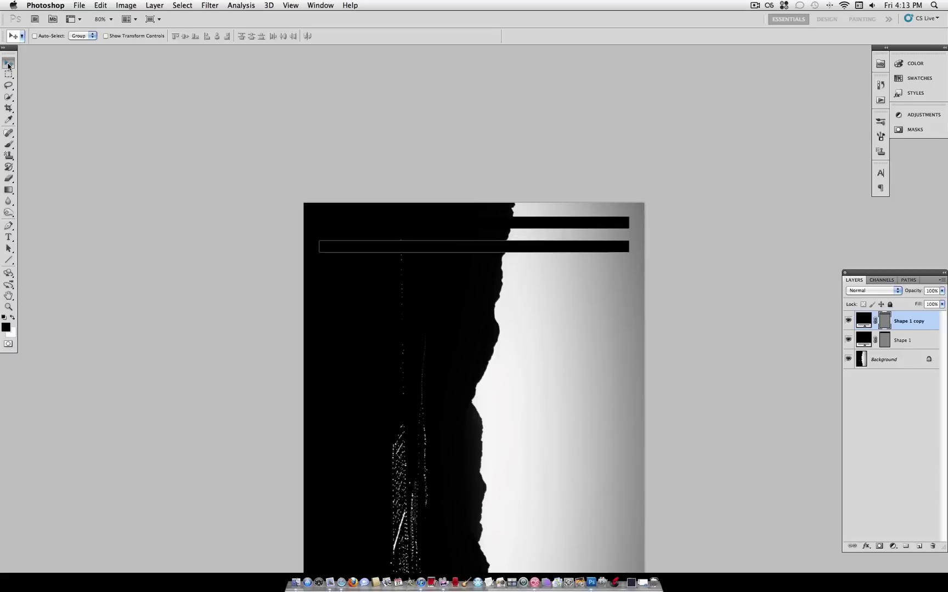
pyautogui.hotkey('shift', 'Up')
pyautogui.press('super+j')
pyautogui.hotkey('shift', 'Down')
pyautogui.hotkey('shift', 'Down')
pyautogui.hotkey('shift', 'Down')
pyautogui.hotkey('shift', 'Down')
pyautogui.hotkey('shift', 'Down')
pyautogui.press('super+j')
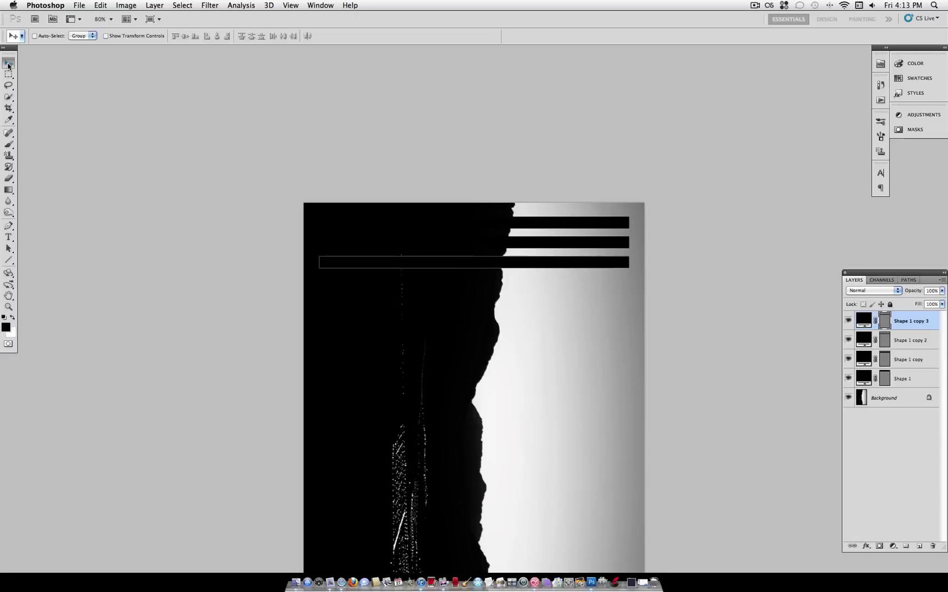
pyautogui.hotkey('shift', 'Down')
pyautogui.hotkey('shift', 'Down')
pyautogui.hotkey('shift', 'Down')
pyautogui.hotkey('shift', 'Down')
pyautogui.hotkey('shift', 'Down')
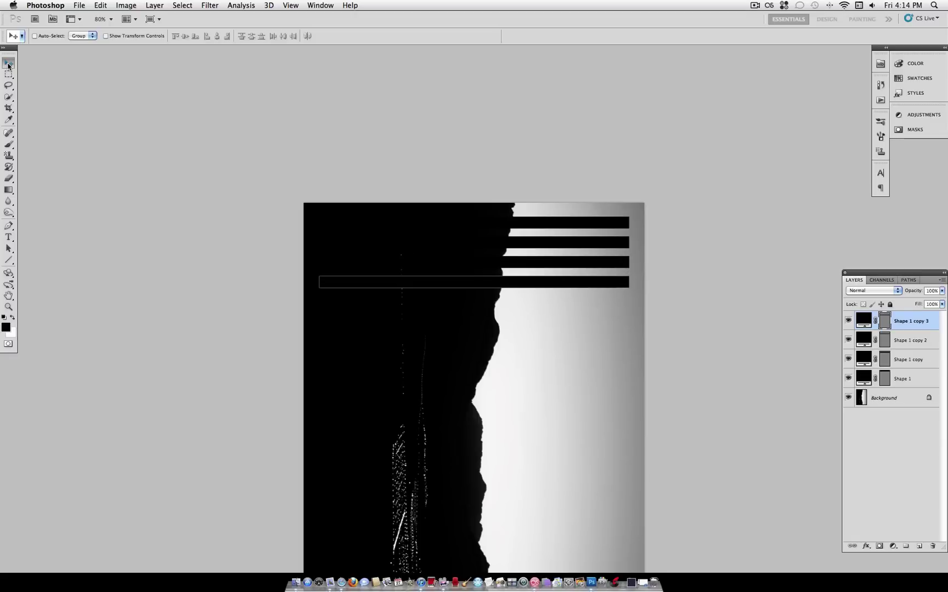
pyautogui.press('super+j')
pyautogui.hotkey('shift', 'Down')
pyautogui.hotkey('shift', 'Down')
pyautogui.hotkey('shift', 'Down')
pyautogui.hotkey('shift', 'Down')
pyautogui.hotkey('shift', 'Down')
pyautogui.press('super+j')
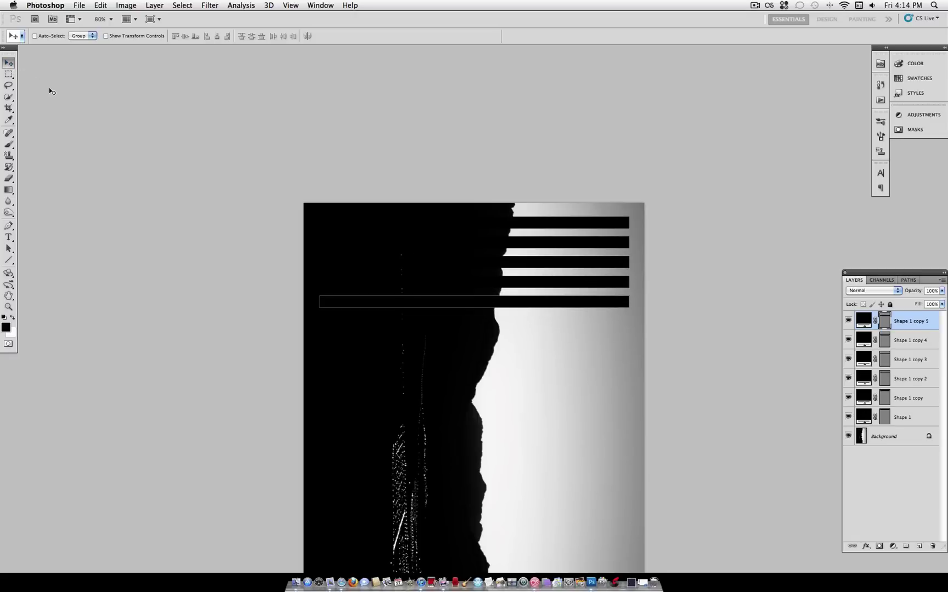
pyautogui.hotkey('shift', 'Down')
pyautogui.hotkey('shift', 'Down')
pyautogui.hotkey('shift', 'Down')
pyautogui.hotkey('shift', 'Down')
pyautogui.hotkey('shift', 'Down')
# Step: Select all six bar layers and merge them into one stripe layer
pyautogui.scroll(-5, 679, 345)
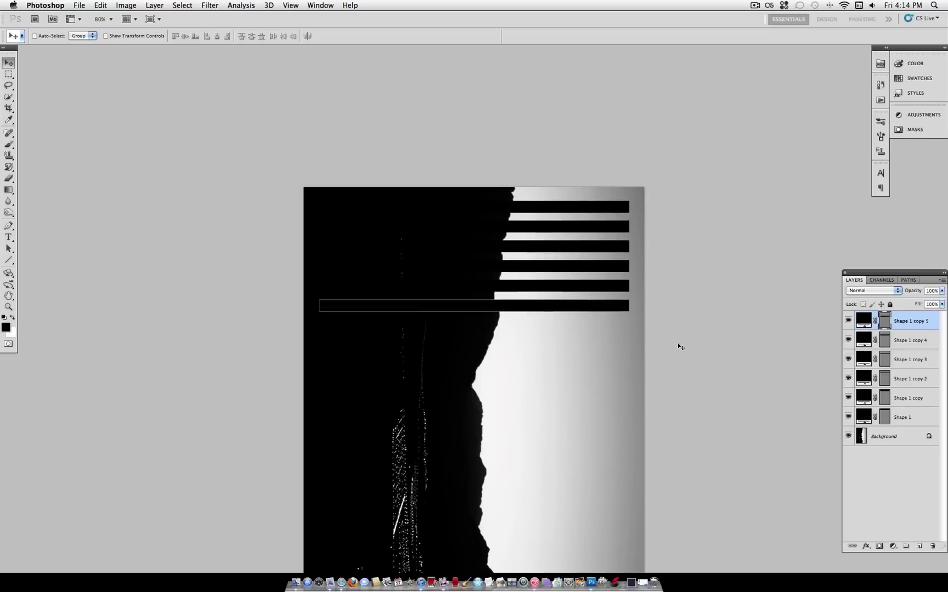
pyautogui.scroll(-5, 680, 347)
pyautogui.scroll(-2, 680, 347)
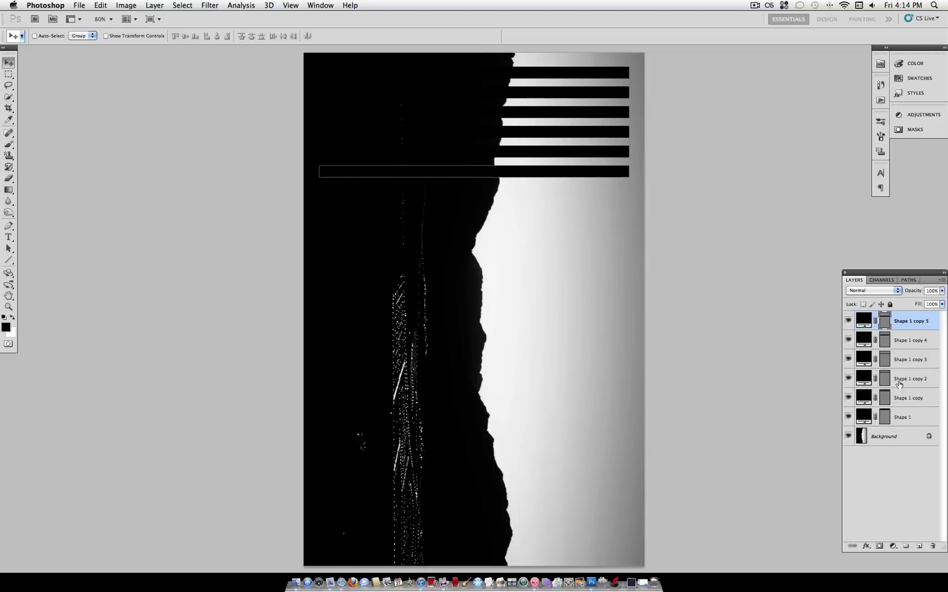
pyautogui.keyDown('shift'); pyautogui.click(905, 416); pyautogui.keyUp('shift')
pyautogui.press('super+e')
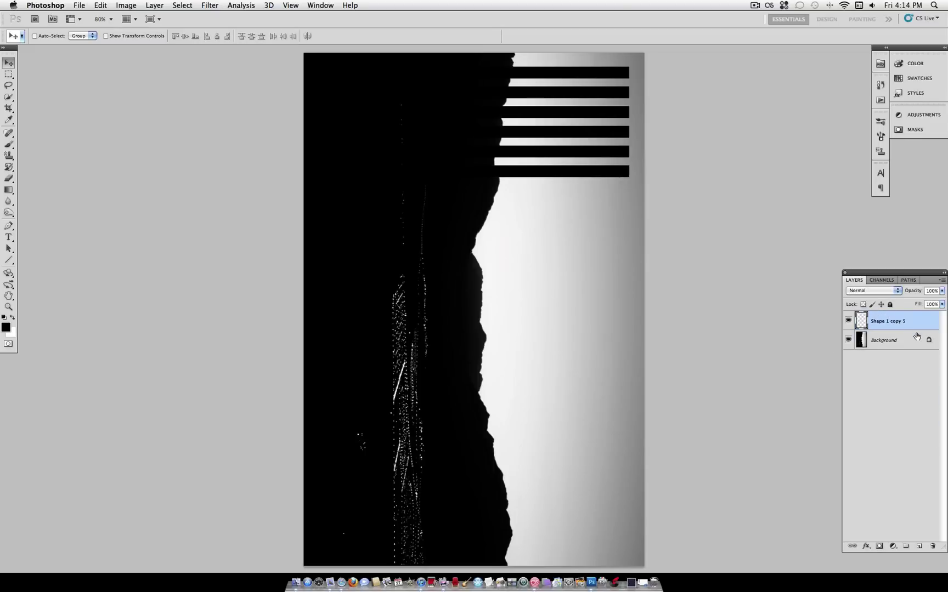
# Step: Duplicate the merged stripes three times, shifting each copy down until they reach the page bottom
pyautogui.press('super+j')
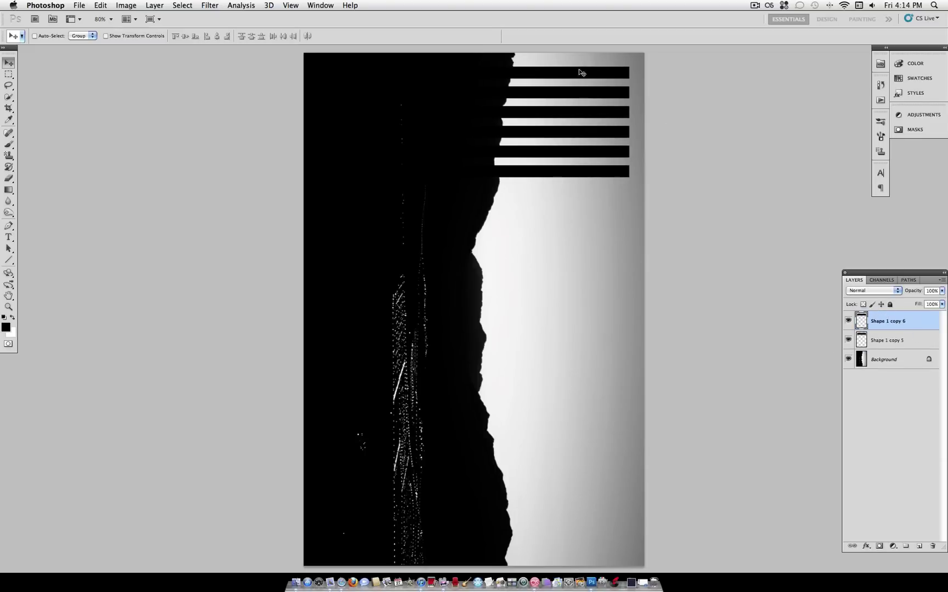
pyautogui.hotkey('shift', 'Down')
pyautogui.hotkey('shift', 'Down')
pyautogui.hotkey('shift', 'Down')
pyautogui.hotkey('shift', 'Down')
pyautogui.hotkey('shift', 'Down')
pyautogui.hotkey('shift', 'Down')
pyautogui.hotkey('shift', 'Down')
pyautogui.hotkey('shift', 'Down')
pyautogui.hotkey('shift', 'Down')
pyautogui.hotkey('shift', 'Down')
pyautogui.hotkey('shift', 'Down')
pyautogui.hotkey('shift', 'Down')
pyautogui.hotkey('shift', 'Down')
pyautogui.hotkey('shift', 'Down')
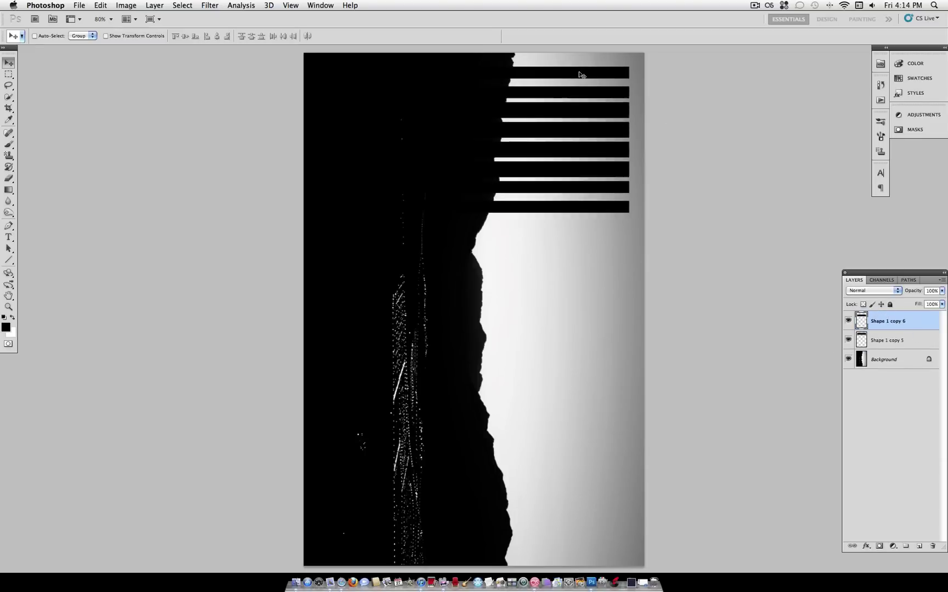
pyautogui.hotkey('shift', 'Down')
pyautogui.hotkey('shift', 'Down')
pyautogui.hotkey('shift', 'Down')
pyautogui.hotkey('shift', 'Down')
pyautogui.hotkey('shift', 'Down')
pyautogui.hotkey('shift', 'Down')
pyautogui.hotkey('shift', 'Down')
pyautogui.hotkey('shift', 'Down')
pyautogui.hotkey('shift', 'Down')
pyautogui.hotkey('shift', 'Down')
pyautogui.hotkey('shift', 'Down')
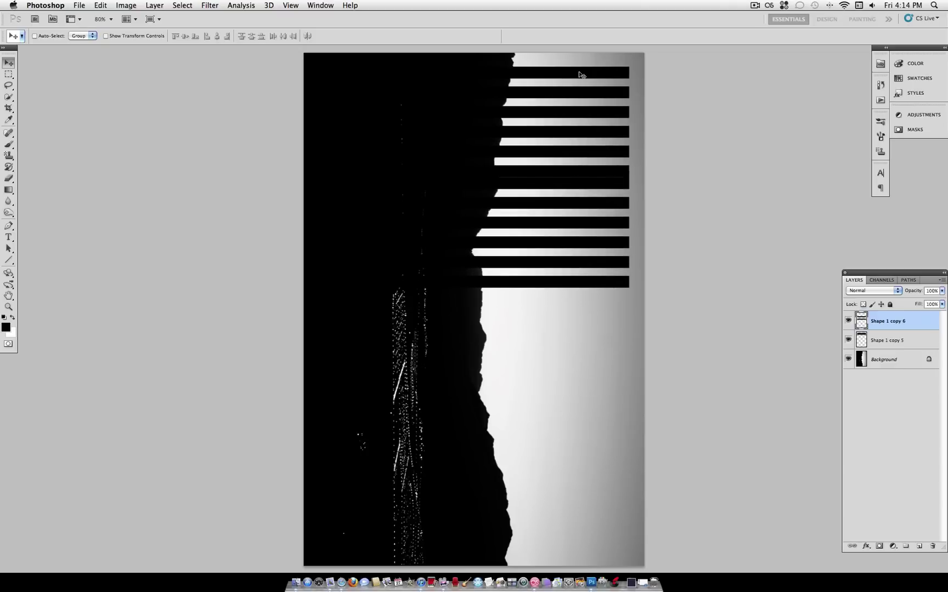
pyautogui.hotkey('shift', 'Up')
pyautogui.hotkey('shift', 'Down')
pyautogui.hotkey('shift', 'Down')
pyautogui.hotkey('shift', 'Down')
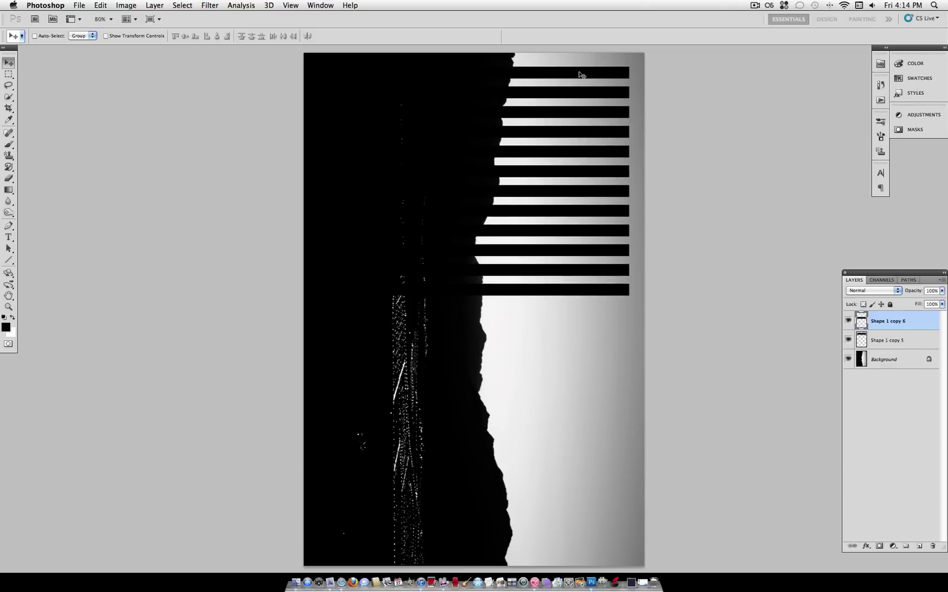
pyautogui.press('super+j')
pyautogui.hotkey('shift', 'Down')
pyautogui.hotkey('shift', 'Down')
pyautogui.hotkey('shift', 'Down')
pyautogui.hotkey('shift', 'Down')
pyautogui.hotkey('shift', 'Down')
pyautogui.hotkey('shift', 'Down')
pyautogui.hotkey('shift', 'Down')
pyautogui.hotkey('shift', 'Down')
pyautogui.hotkey('shift', 'Down')
pyautogui.hotkey('shift', 'Down')
pyautogui.hotkey('shift', 'Down')
pyautogui.hotkey('shift', 'Down')
pyautogui.hotkey('shift', 'Down')
pyautogui.hotkey('shift', 'Down')
pyautogui.press('super+j')
pyautogui.hotkey('shift', 'Down')
pyautogui.hotkey('shift', 'Down')
pyautogui.hotkey('shift', 'Down')
pyautogui.hotkey('shift', 'Down')
pyautogui.hotkey('shift', 'Down')
pyautogui.hotkey('shift', 'Down')
pyautogui.hotkey('shift', 'Down')
pyautogui.hotkey('shift', 'Down')
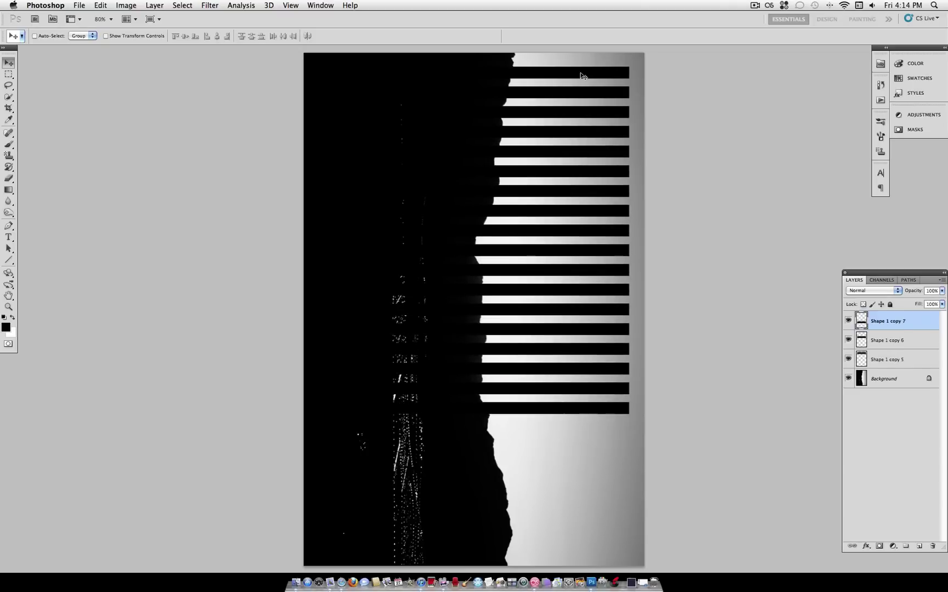
pyautogui.hotkey('shift', 'Down')
pyautogui.hotkey('shift', 'Down')
pyautogui.hotkey('shift', 'Down')
pyautogui.hotkey('shift', 'Down')
pyautogui.hotkey('shift', 'Down')
pyautogui.hotkey('shift', 'Down')
pyautogui.hotkey('shift', 'Down')
pyautogui.hotkey('shift', 'Down')
pyautogui.hotkey('shift', 'Down')
pyautogui.hotkey('shift', 'Down')
pyautogui.hotkey('shift', 'Down')
pyautogui.hotkey('shift', 'Down')
pyautogui.hotkey('shift', 'Down')
pyautogui.hotkey('shift', 'Down')
pyautogui.hotkey('shift', 'Down')
pyautogui.hotkey('shift', 'Down')
pyautogui.hotkey('shift', 'Down')
pyautogui.hotkey('shift', 'Down')
pyautogui.hotkey('shift', 'Down')
pyautogui.hotkey('shift', 'Down')
pyautogui.hotkey('shift', 'Down')
pyautogui.hotkey('shift', 'Down')
pyautogui.hotkey('shift', 'Down')
pyautogui.hotkey('shift', 'Down')
pyautogui.hotkey('shift', 'Down')
pyautogui.hotkey('shift', 'Down')
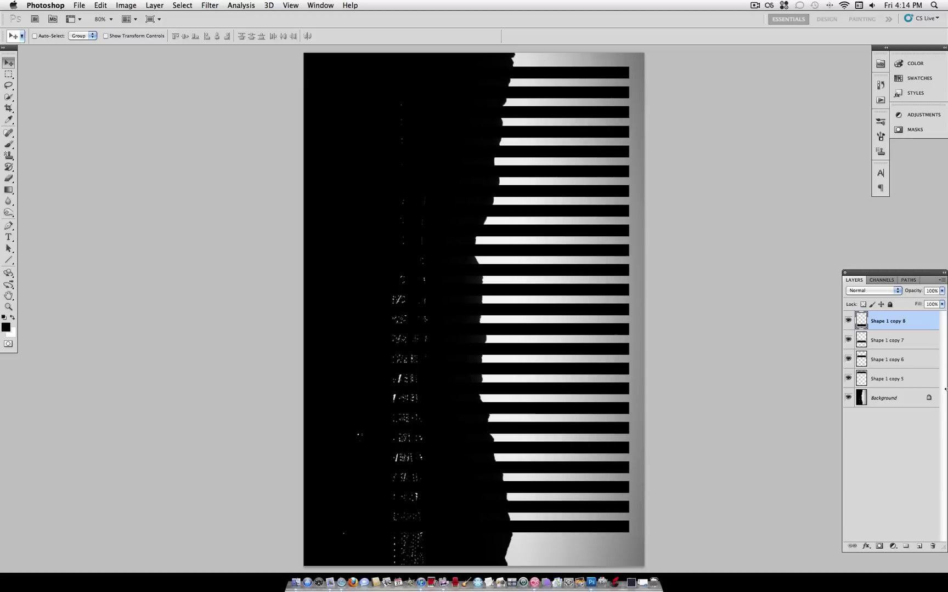
# Step: Merge Shape 1 copy 5–8 into one Shape 1 copy 8 layer and drag it slightly down
pyautogui.keyDown('shift'); pyautogui.click(904, 387); pyautogui.keyUp('shift')
pyautogui.press('super+e')
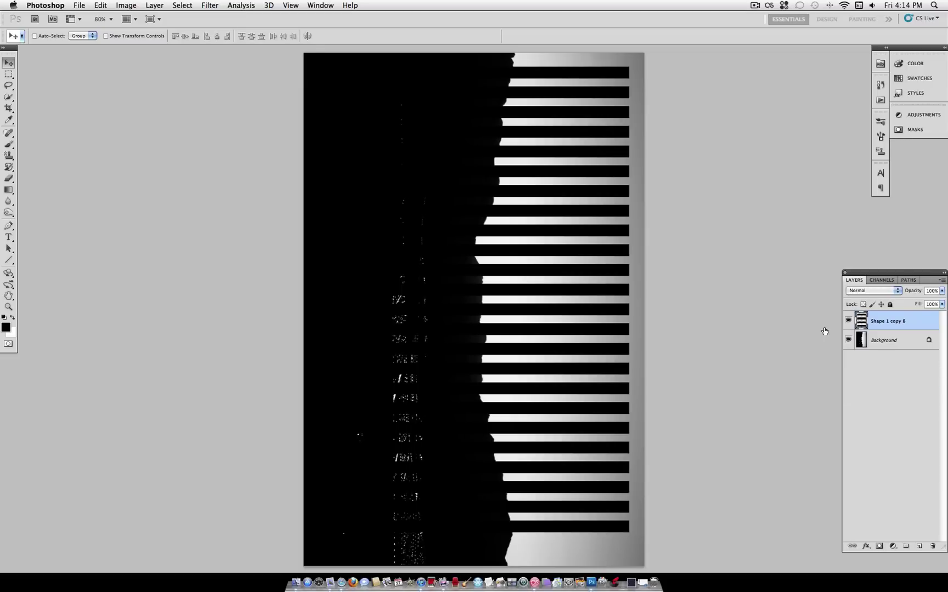
pyautogui.moveTo(560, 207); pyautogui.dragTo(560, 225)
pyautogui.scroll(-3, 560, 225)
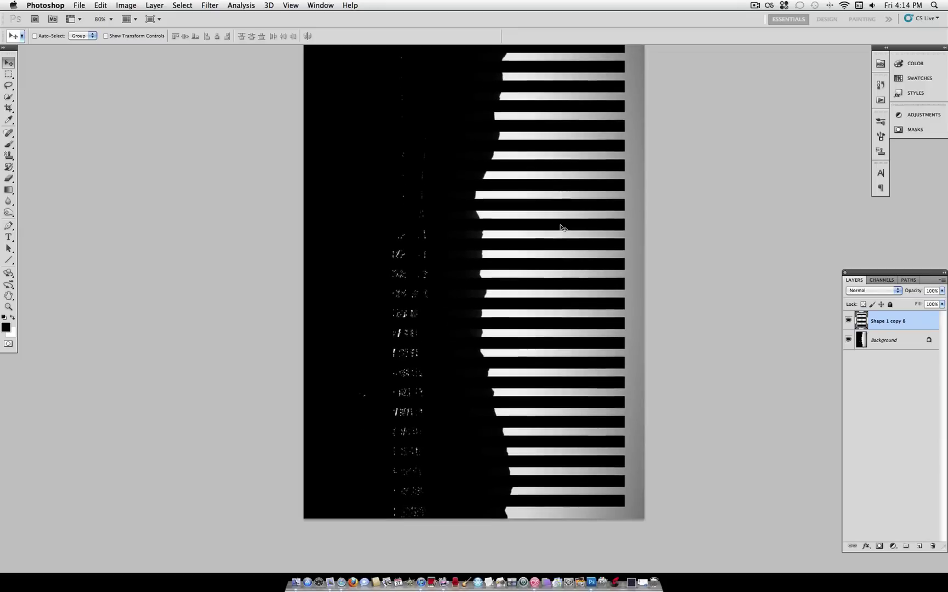
pyautogui.scroll(2, 563, 228)
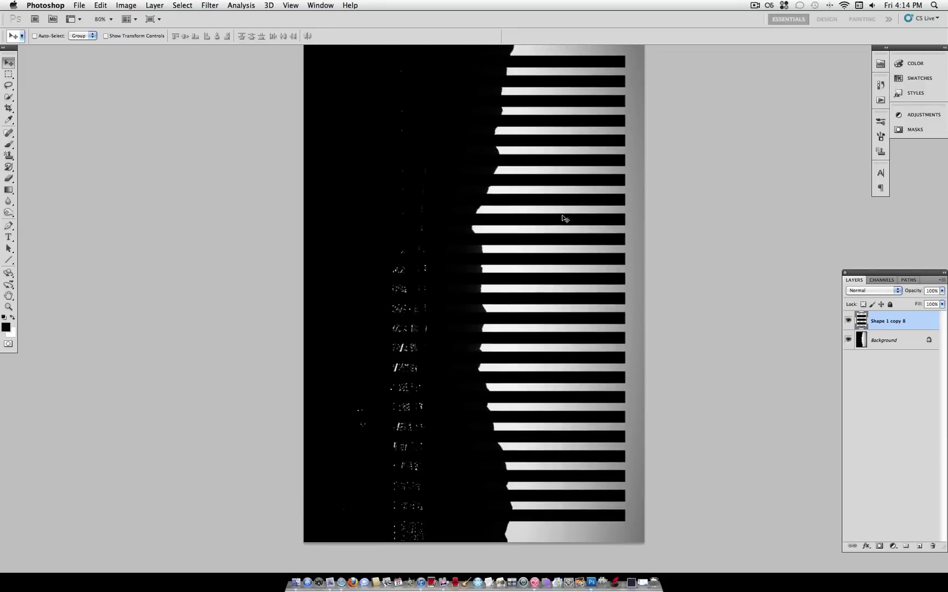
pyautogui.scroll(2, 564, 218)
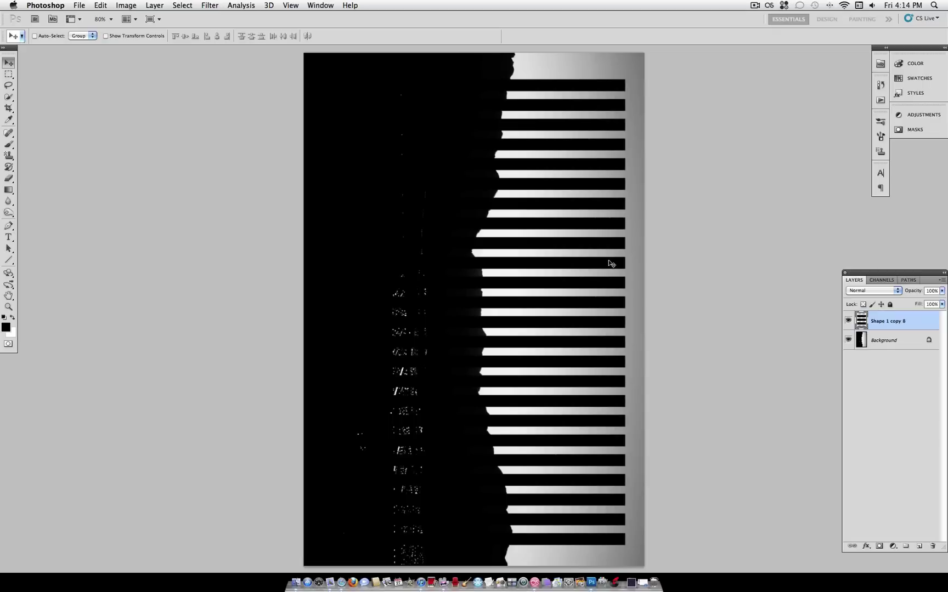
# Step: Duplicate the Background, place the copy above Shape 1 copy 8, and clip it to the stripes
pyautogui.click(888, 347)
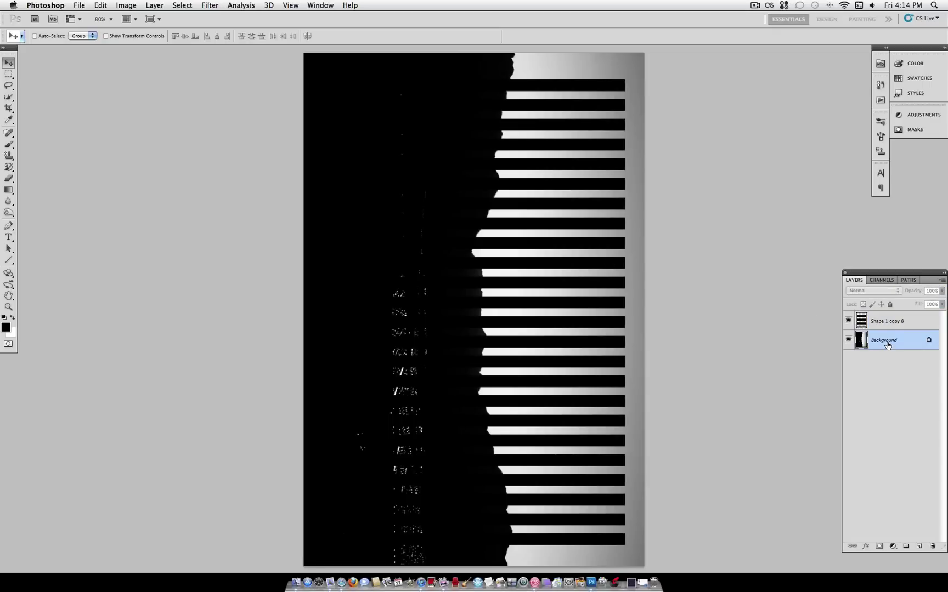
pyautogui.press('super+j')
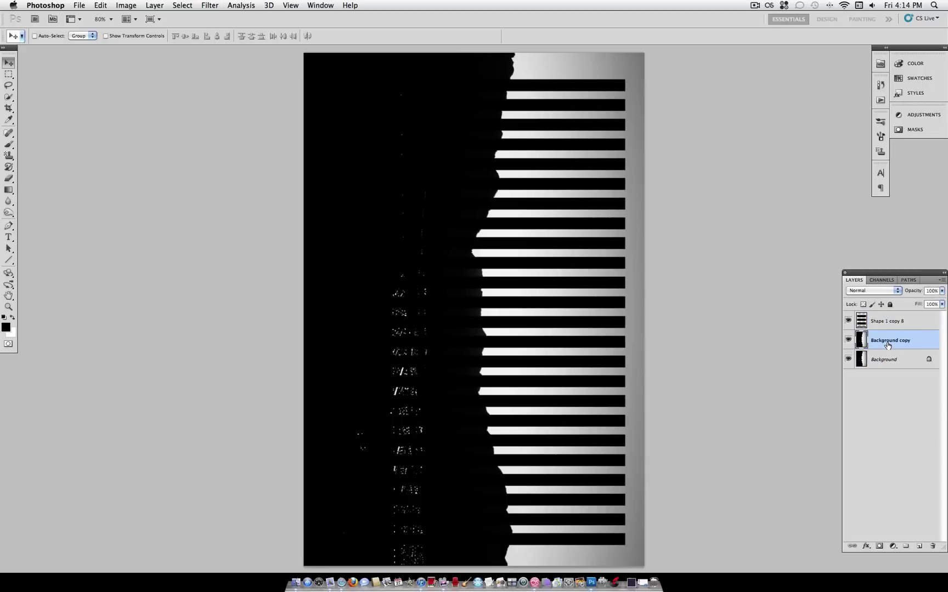
pyautogui.moveTo(893, 344); pyautogui.dragTo(891, 318)
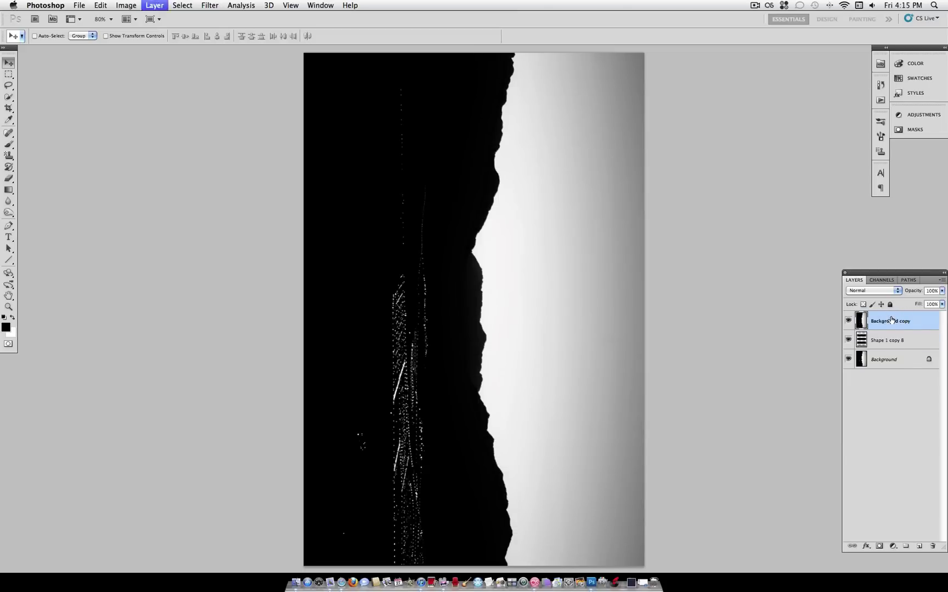
pyautogui.press('super+alt+g')
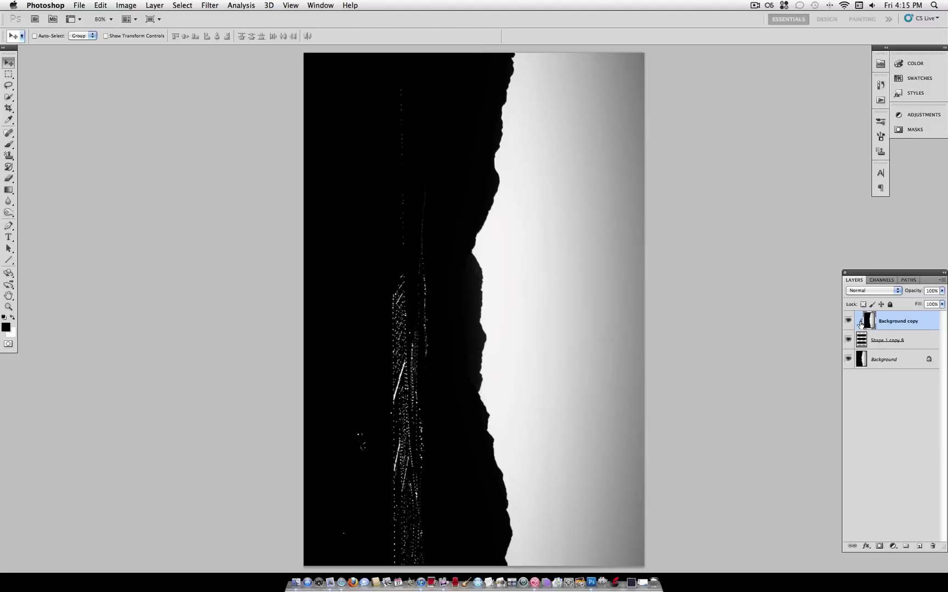
pyautogui.click(155, 4)
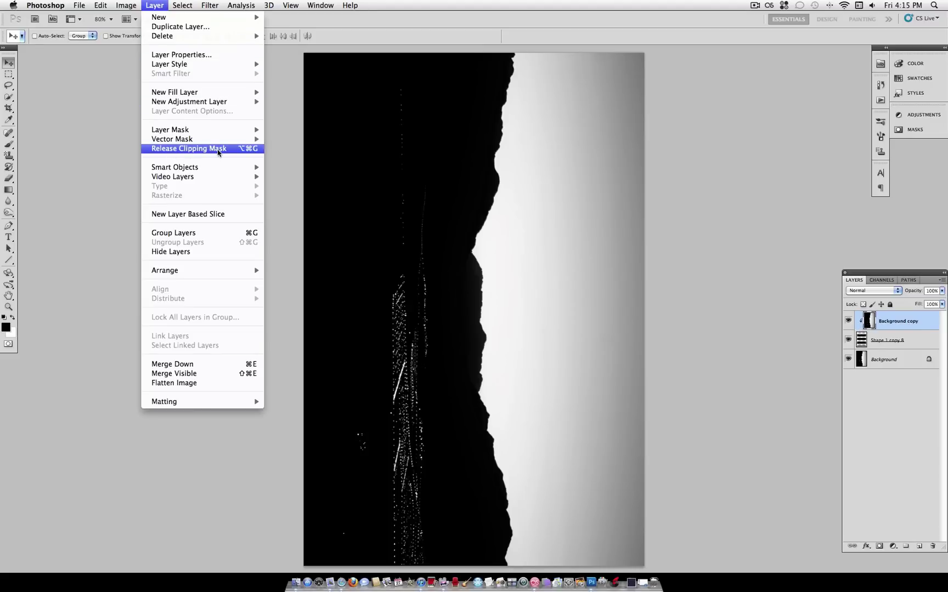
pyautogui.click(926, 324)
# Step: Flip the clipped Background copy horizontally with Edit > Transform > Flip Horizontal
pyautogui.click(97, 5)
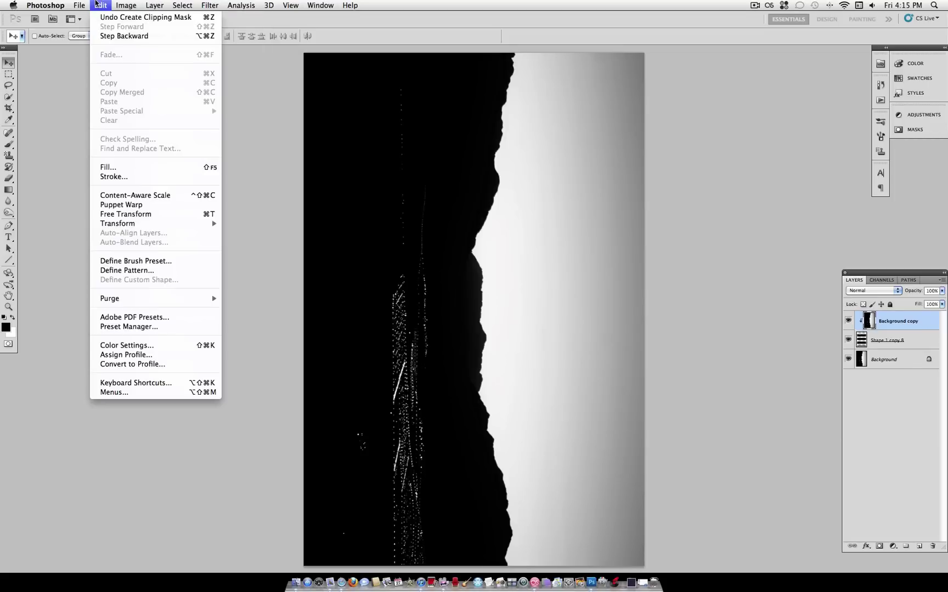
pyautogui.moveTo(135, 224)
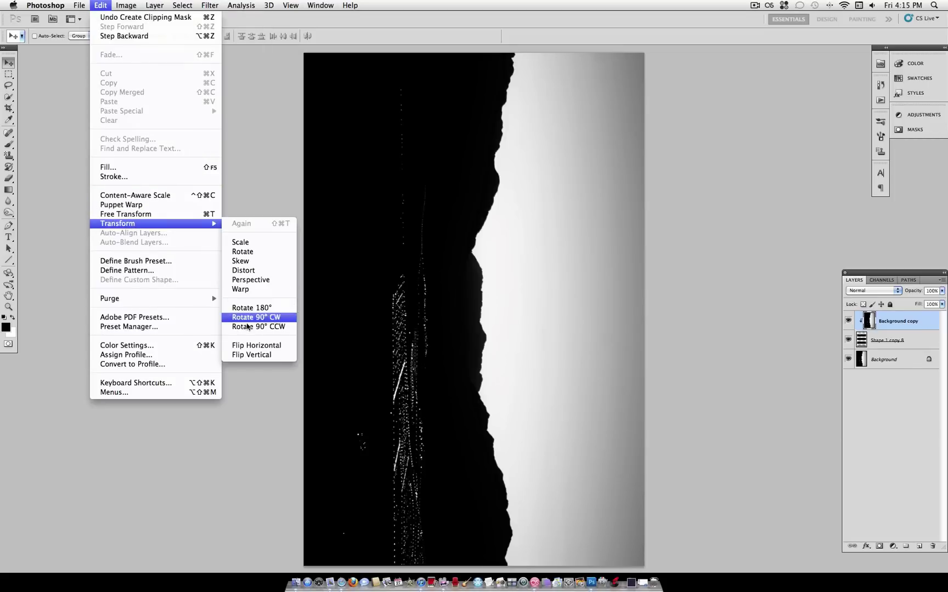
pyautogui.click(259, 346)
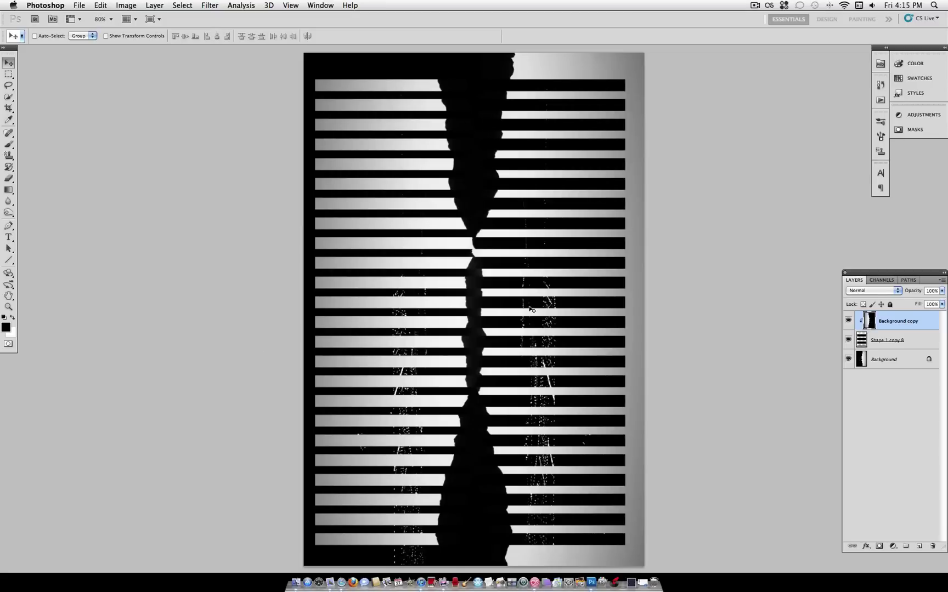
# Step: Rotate the whole image 90° counter-clockwise so the stripes run vertically across the mountains
pyautogui.click(125, 5)
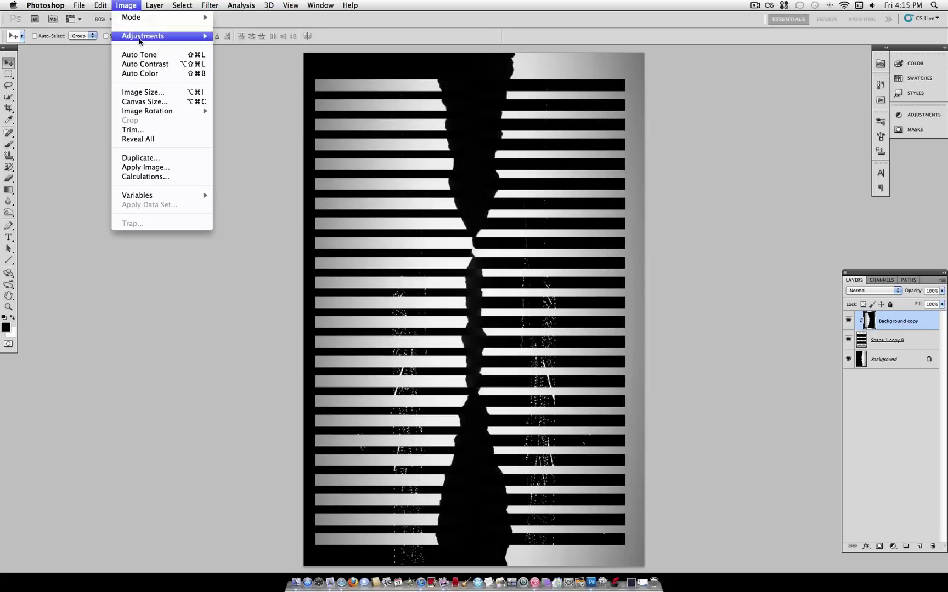
pyautogui.moveTo(141, 40)
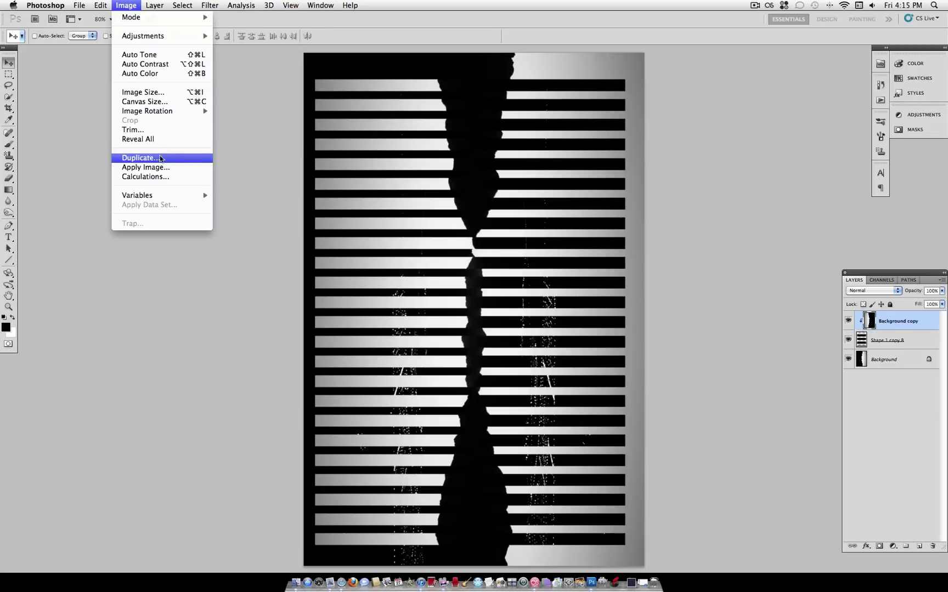
pyautogui.moveTo(169, 114)
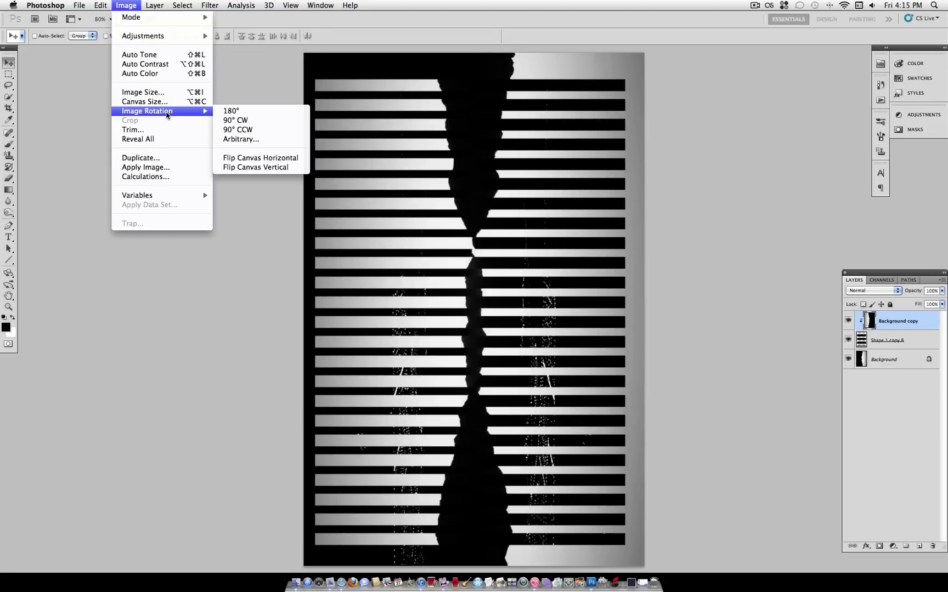
pyautogui.click(241, 130)
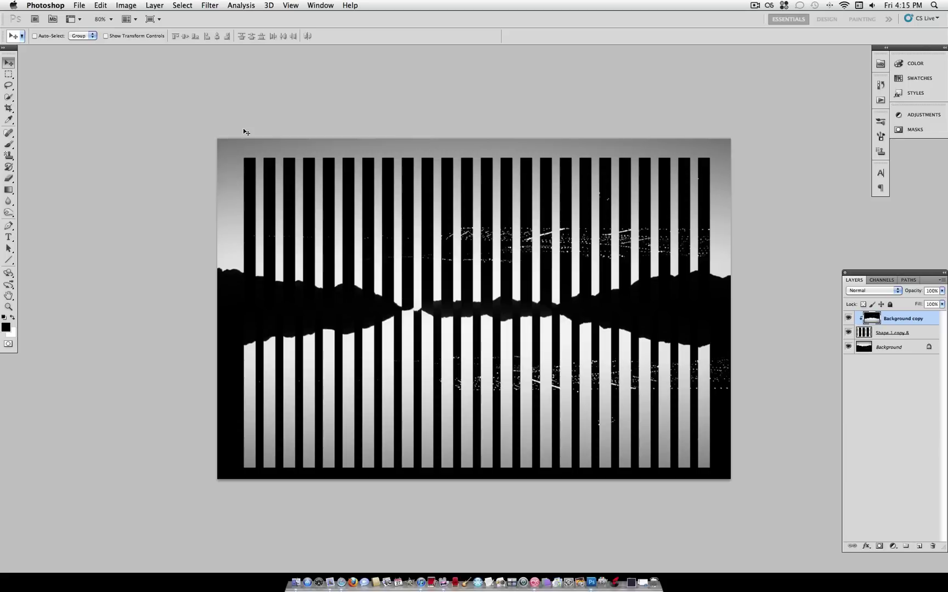